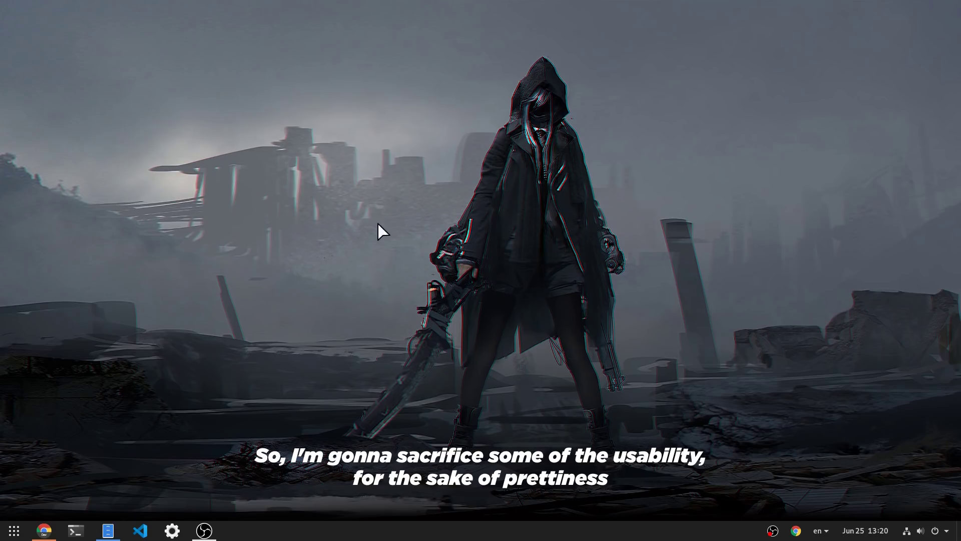
# Step: Open Settings on the Background page, enlarge it to show the sidebar, and open GTK Inspector centred over it
pyautogui.click(172, 530)
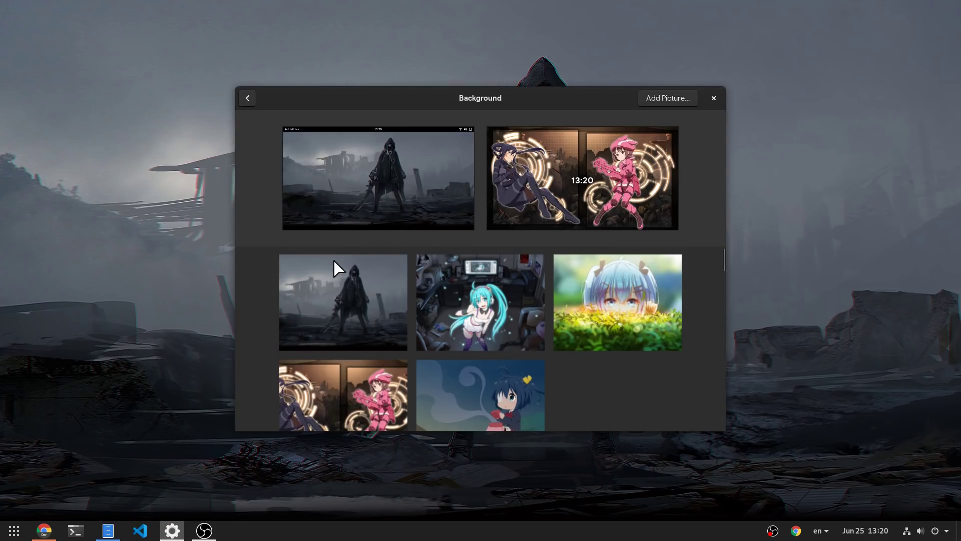
pyautogui.moveTo(345, 242); pyautogui.dragTo(147, 173)
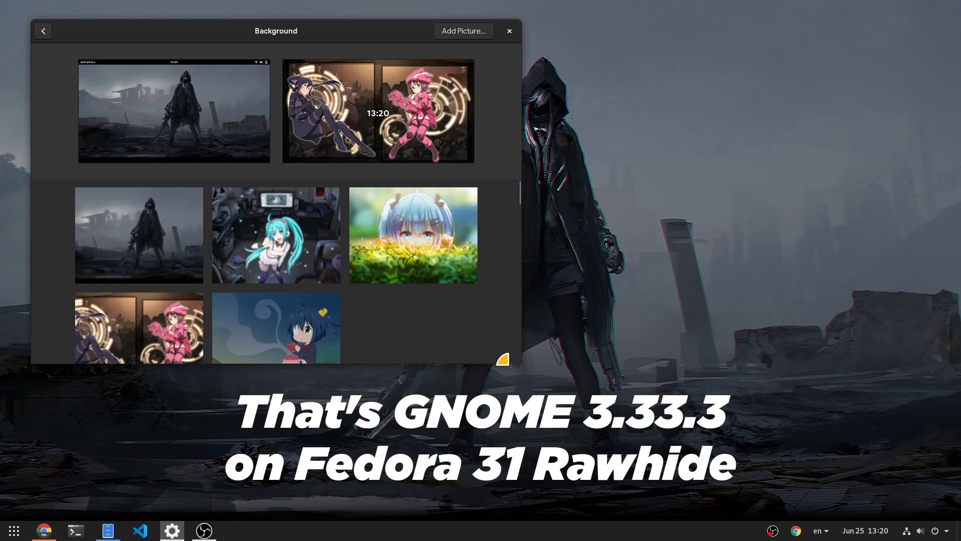
pyautogui.moveTo(521, 363); pyautogui.dragTo(908, 484)
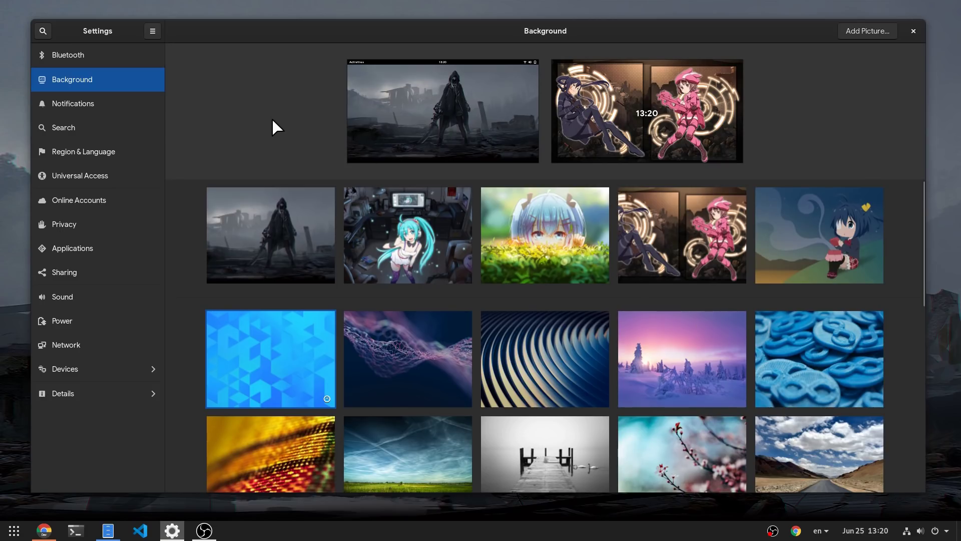
pyautogui.hotkey('ctrl', 'shift', 'd')
pyautogui.moveTo(272, 119); pyautogui.dragTo(566, 227)
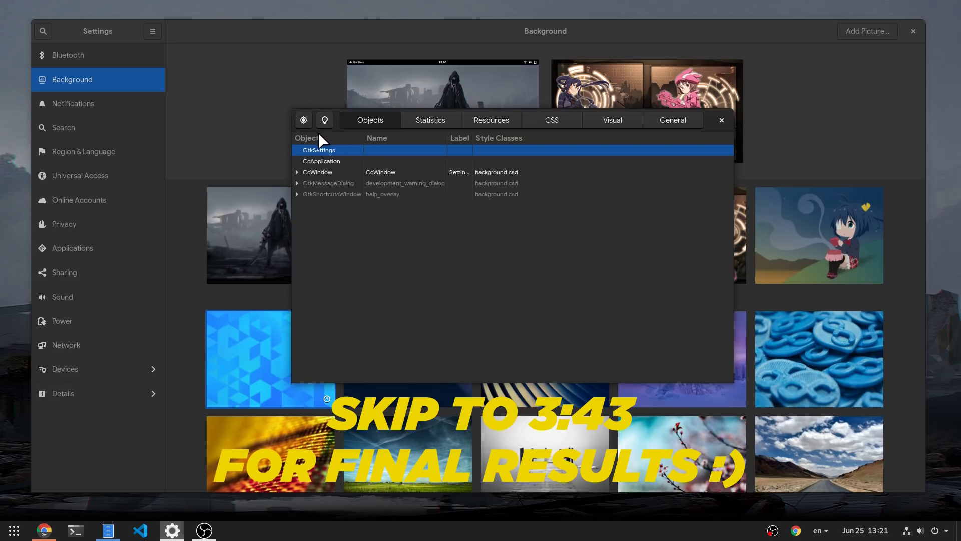
# Step: Add the style class my-main-top to the Background page's main content box
pyautogui.click(305, 121)
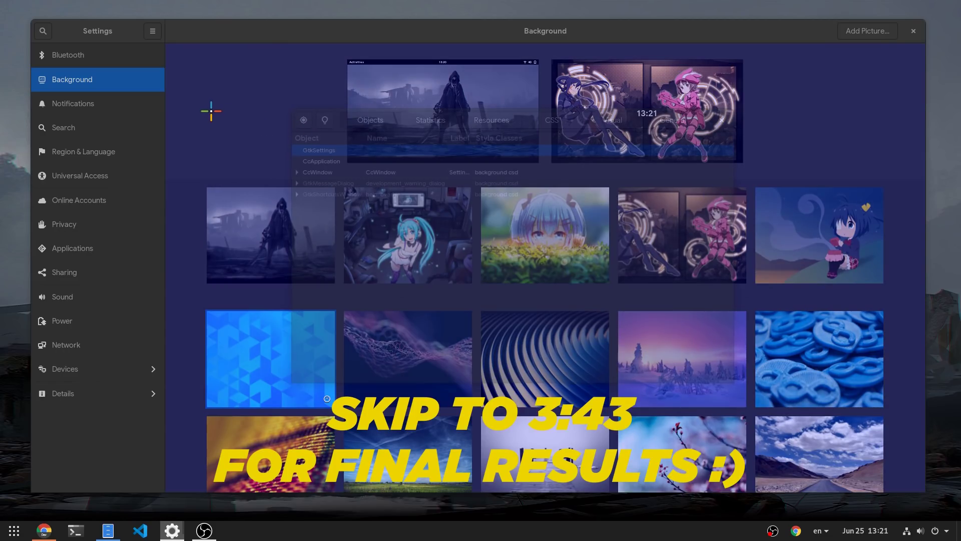
pyautogui.click(211, 111)
pyautogui.click(297, 138)
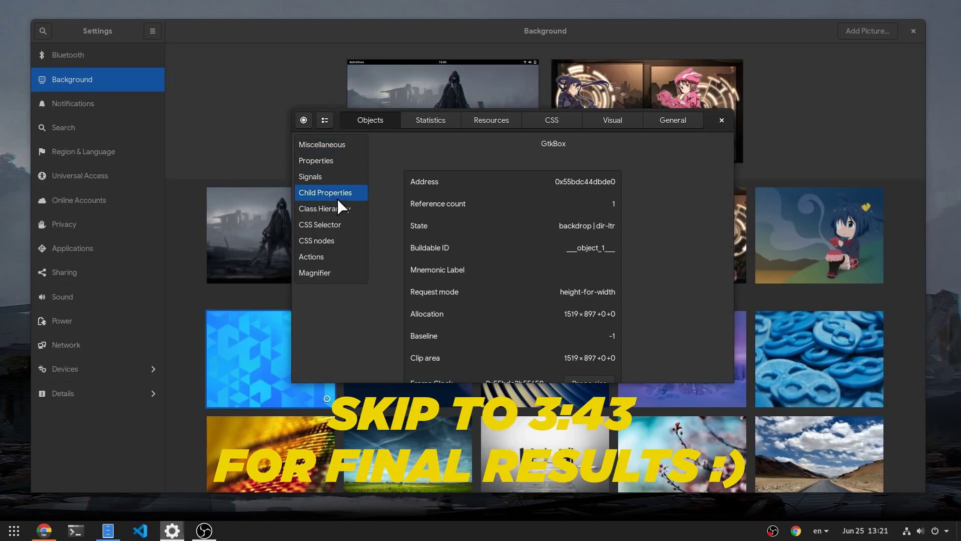
pyautogui.click(338, 239)
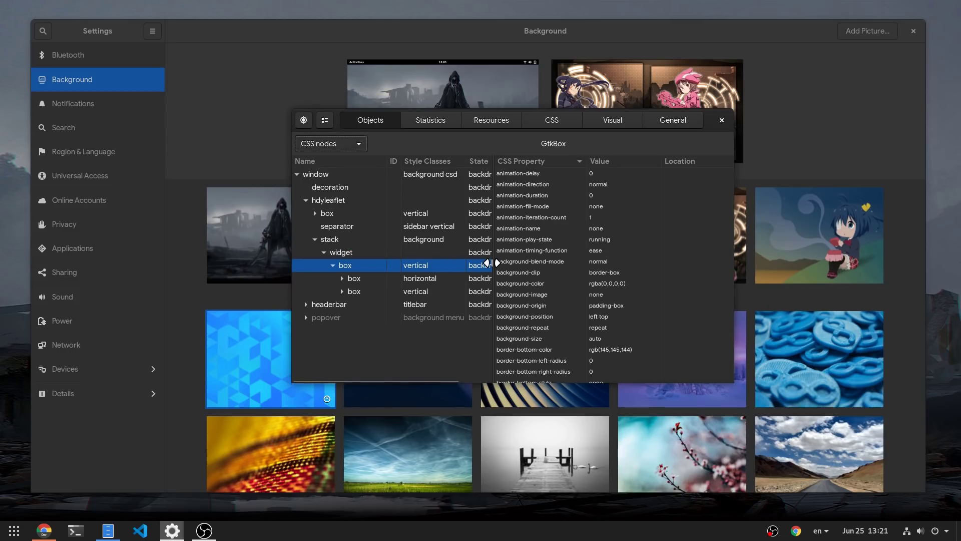
pyautogui.moveTo(491, 260); pyautogui.dragTo(597, 259)
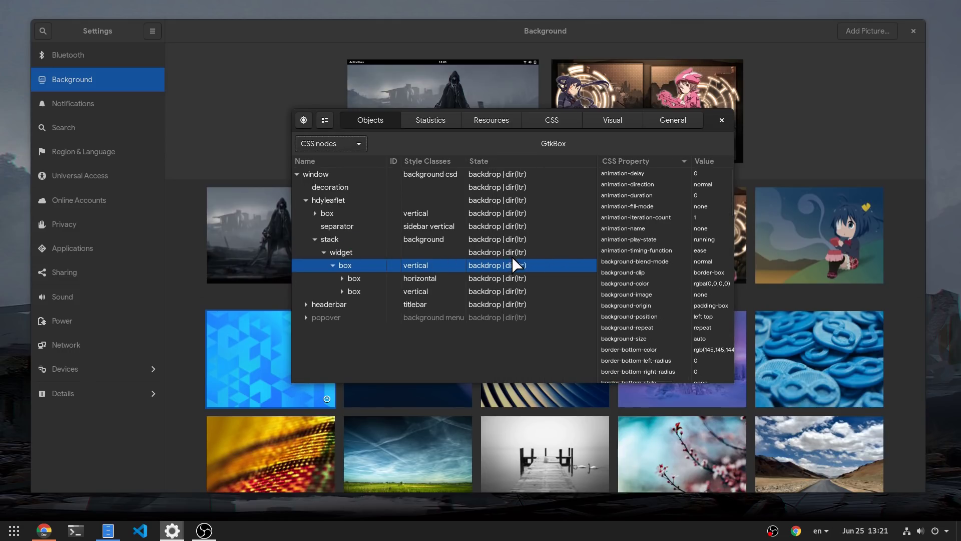
pyautogui.click(451, 264)
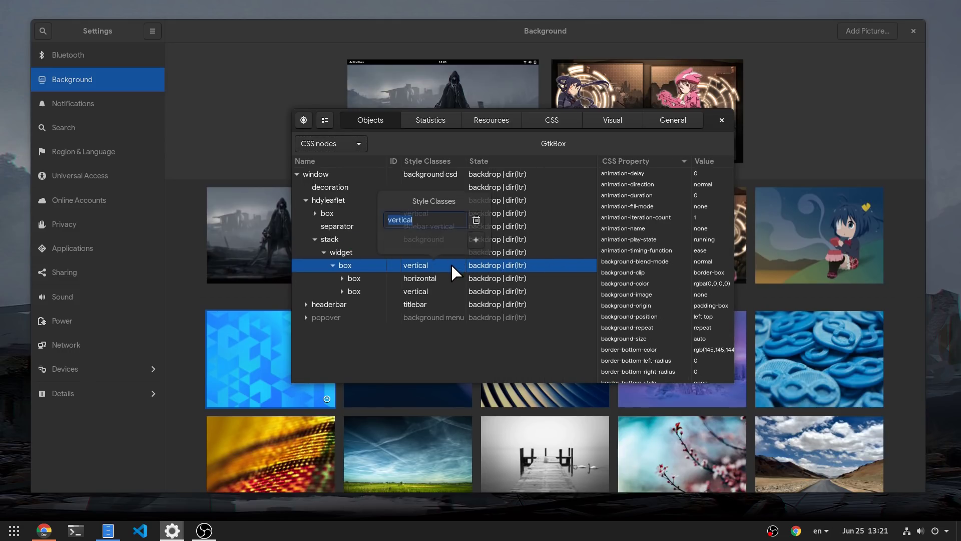
pyautogui.click(476, 238)
pyautogui.write('my-')
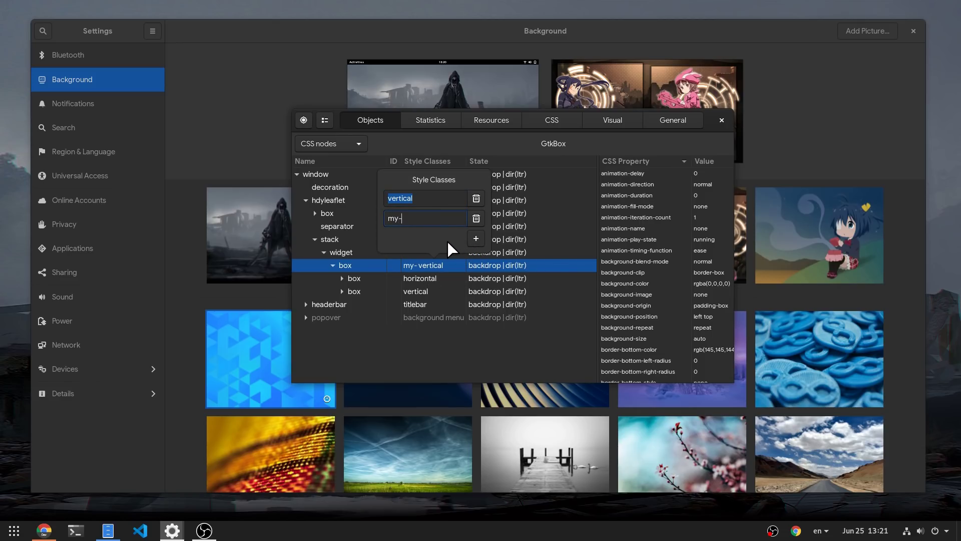
pyautogui.write('main-top')
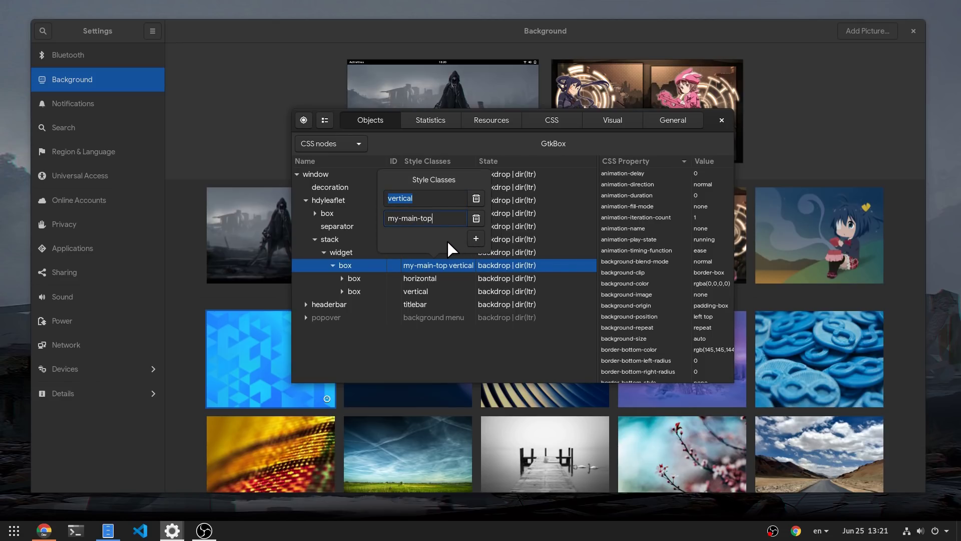
pyautogui.click(441, 265)
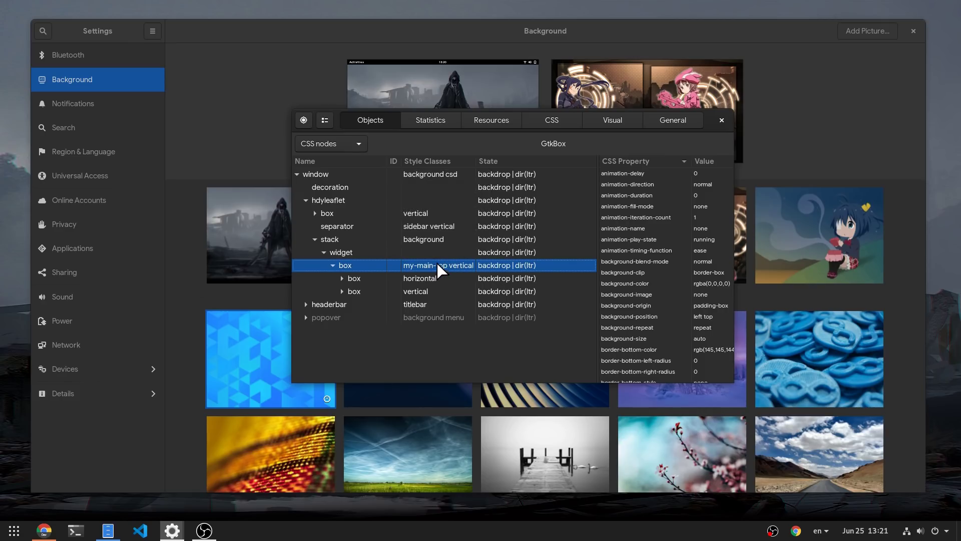
# Step: Write the custom CSS rule .my-main-top { background:#282828 }
pyautogui.click(540, 118)
pyautogui.write('.')
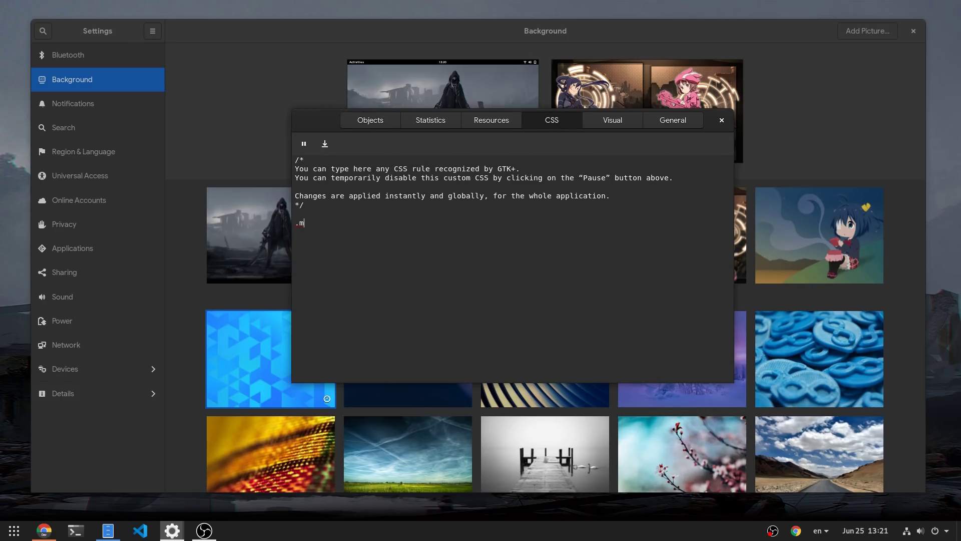
pyautogui.write('my-main-top {')
pyautogui.press('Return')
pyautogui.press('Return')
pyautogui.press('Up')
pyautogui.write('background:#282828;')
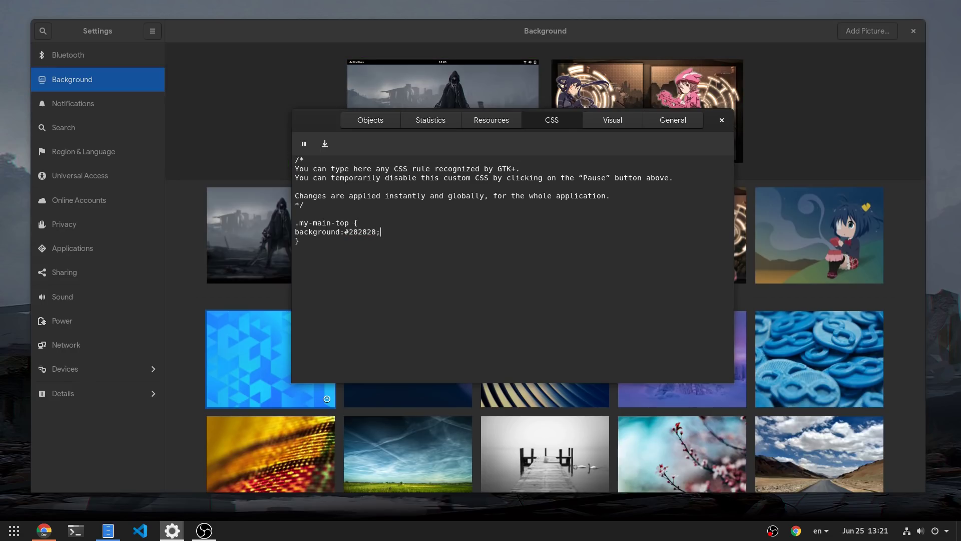
# Step: Add the style class my-main-bottom to the parent box of the background picture grid
pyautogui.click(371, 121)
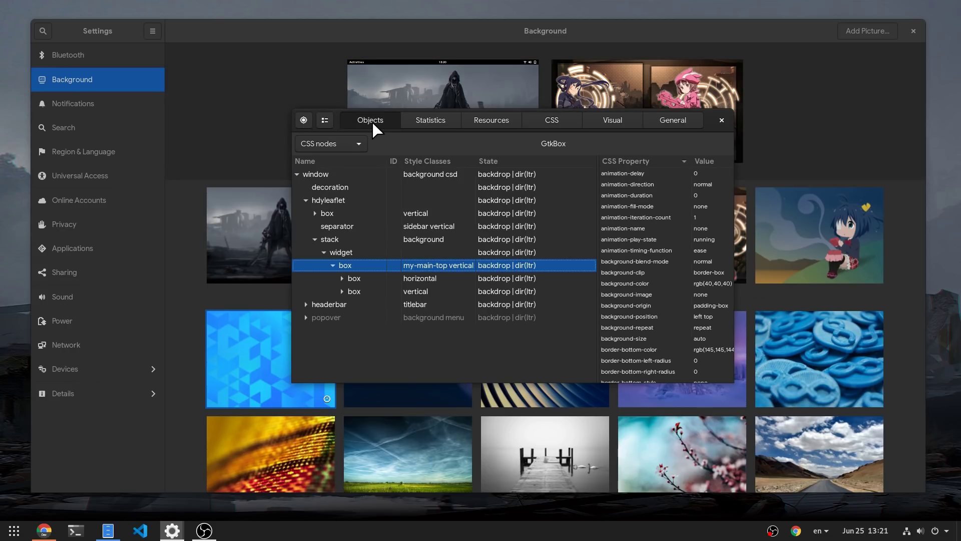
pyautogui.click(304, 120)
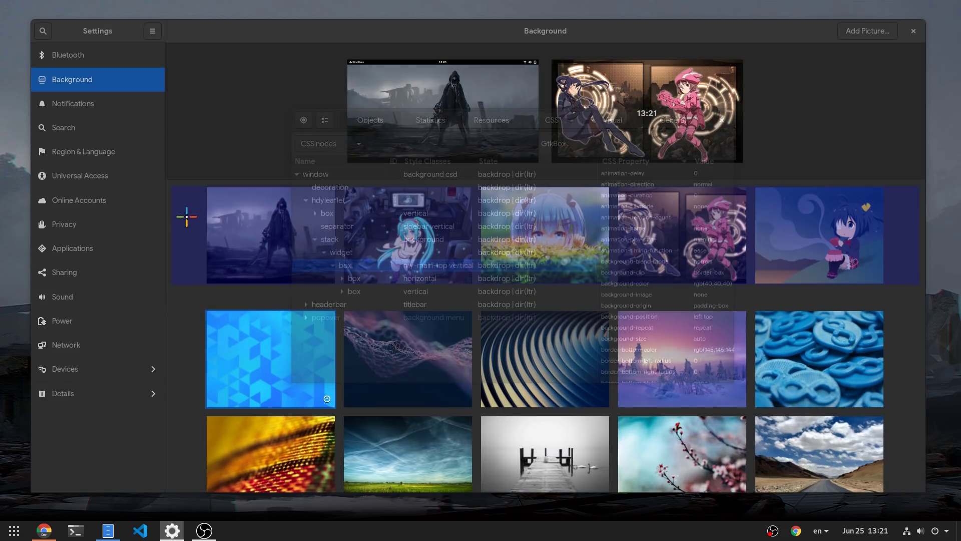
pyautogui.click(168, 218)
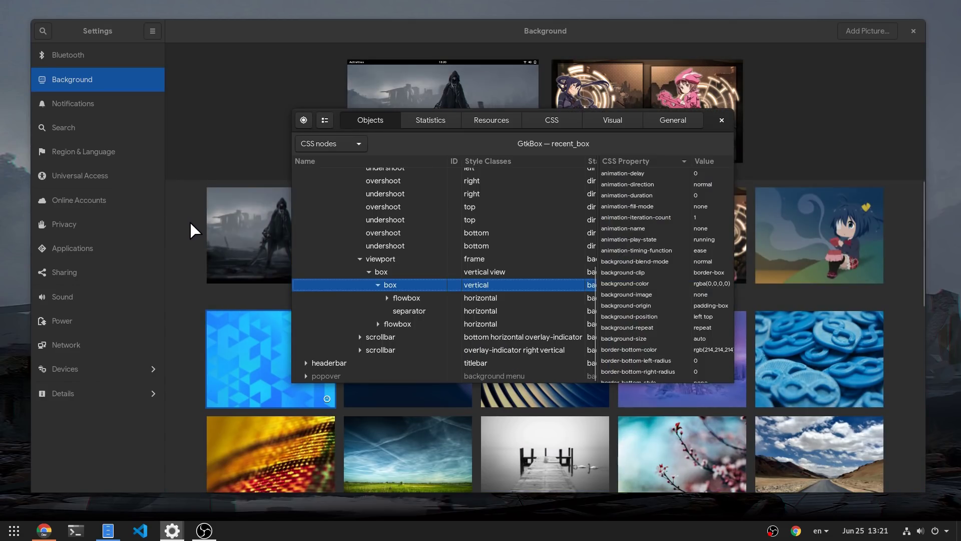
pyautogui.click(513, 275)
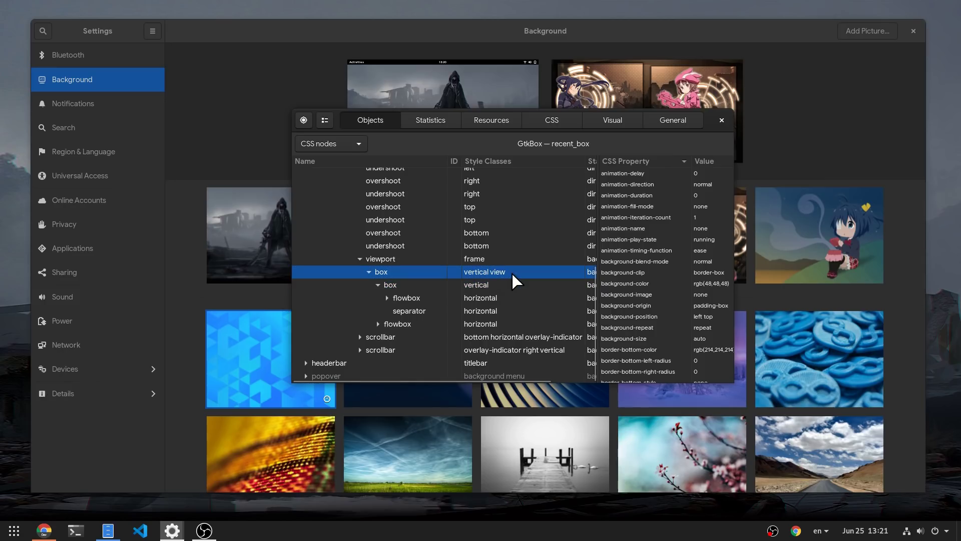
pyautogui.click(523, 274)
pyautogui.click(565, 246)
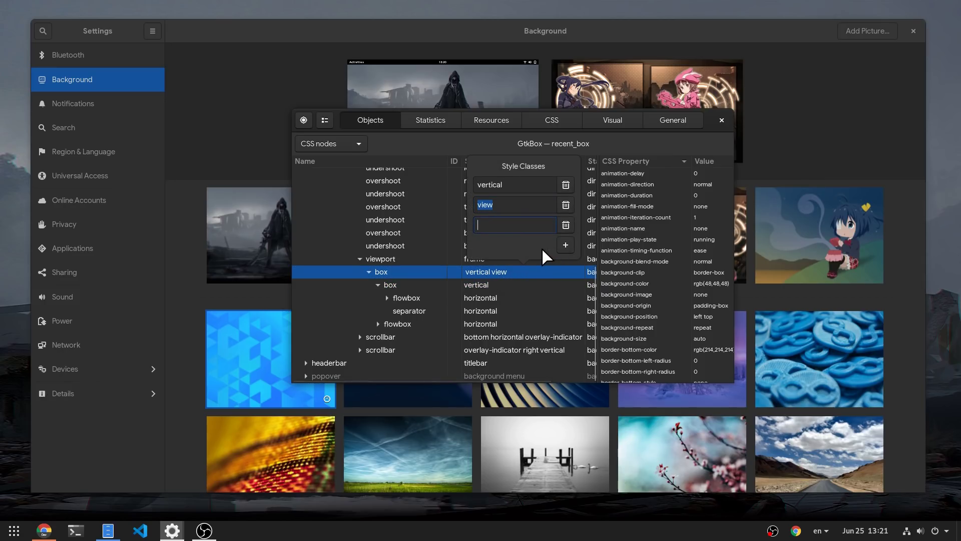
pyautogui.write('my-main')
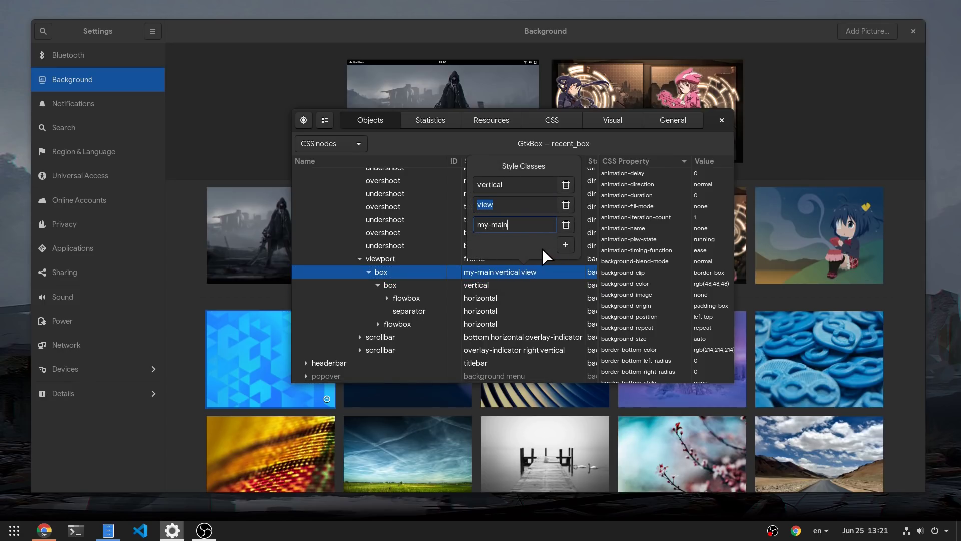
pyautogui.write('-bottom')
pyautogui.click(531, 275)
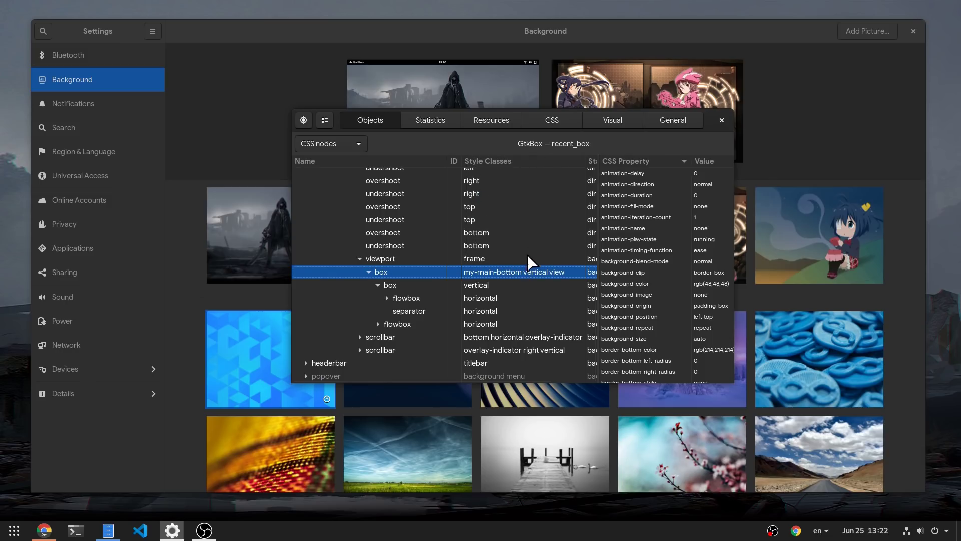
# Step: Duplicate the .my-main-top rule as .my-main-bottom with a darker grey background, then bring Settings forward
pyautogui.click(550, 122)
pyautogui.moveTo(300, 241); pyautogui.dragTo(296, 222)
pyautogui.hotkey('ctrl', 'c')
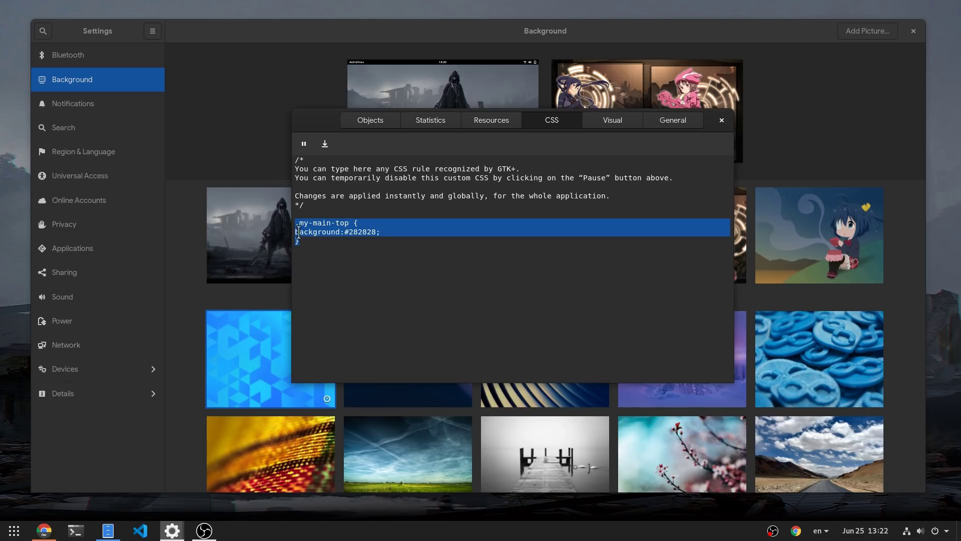
pyautogui.click(353, 241)
pyautogui.hotkey('ctrl', 'v')
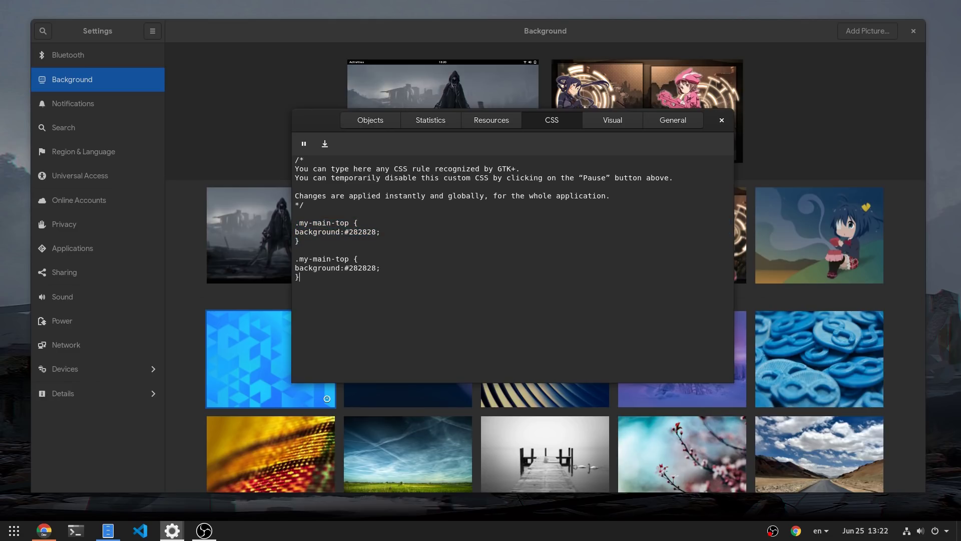
pyautogui.hotkey('shift', 'Right')
pyautogui.hotkey('shift', 'Right')
pyautogui.hotkey('shift', 'Right')
pyautogui.press('Right')
pyautogui.press('Right')
pyautogui.hotkey('shift', 'Right')
pyautogui.hotkey('shift', 'Right')
pyautogui.hotkey('shift', 'Right')
pyautogui.write('botto')
pyautogui.write('m')
pyautogui.write('4')
pyautogui.write('4')
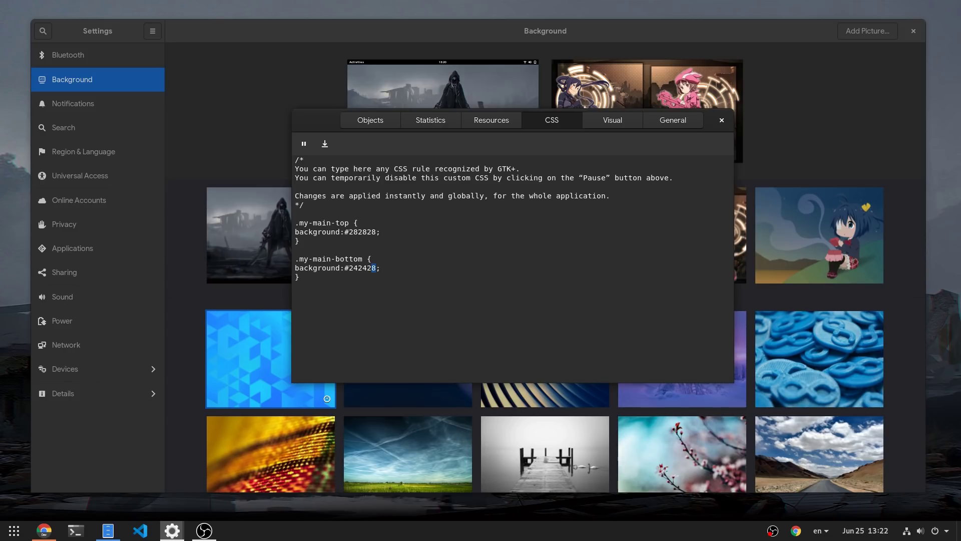
pyautogui.write('4')
pyautogui.click(231, 146)
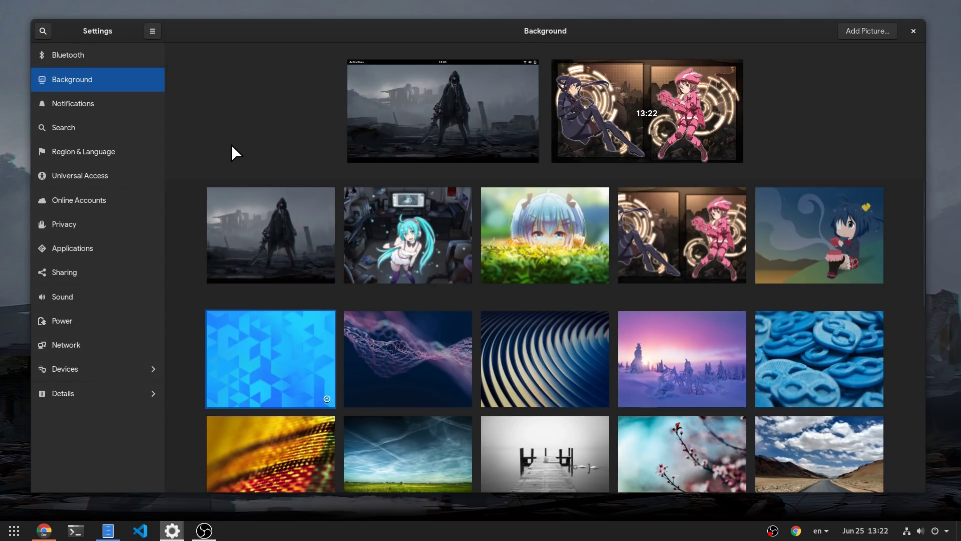
# Step: Reopen GTK Inspector and add the style class my-sidebar to the Settings sidebar list
pyautogui.hotkey('ctrl', 'shift', 'd')
pyautogui.click(368, 121)
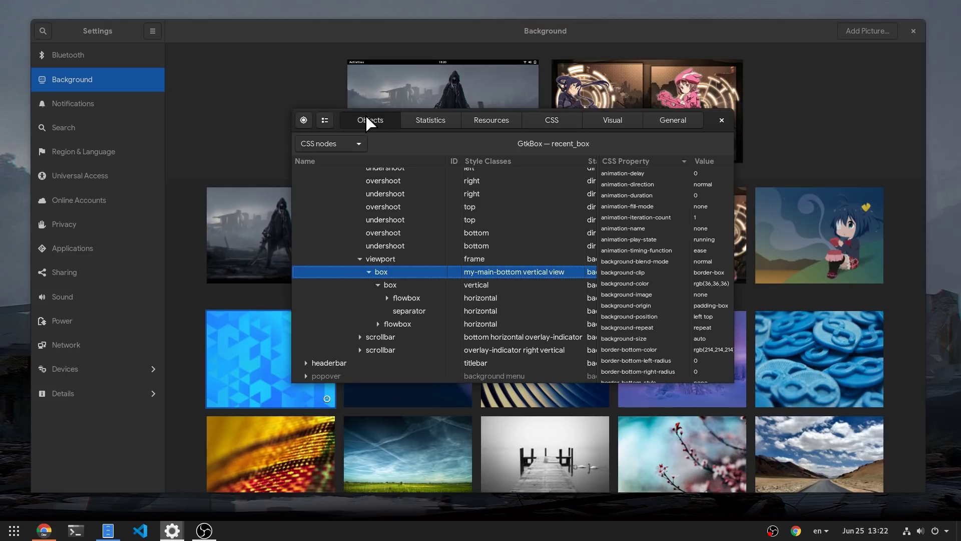
pyautogui.click(303, 120)
pyautogui.click(138, 470)
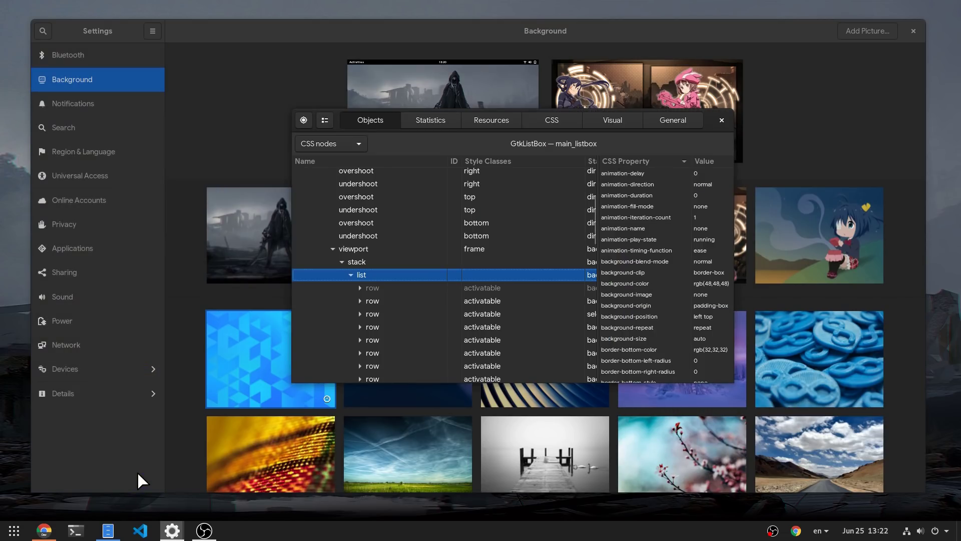
pyautogui.click(480, 276)
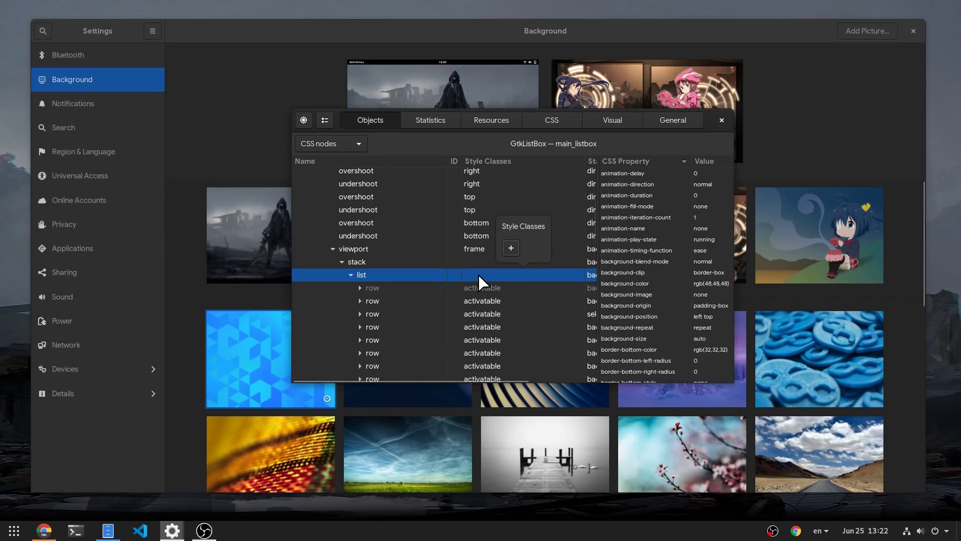
pyautogui.click(511, 248)
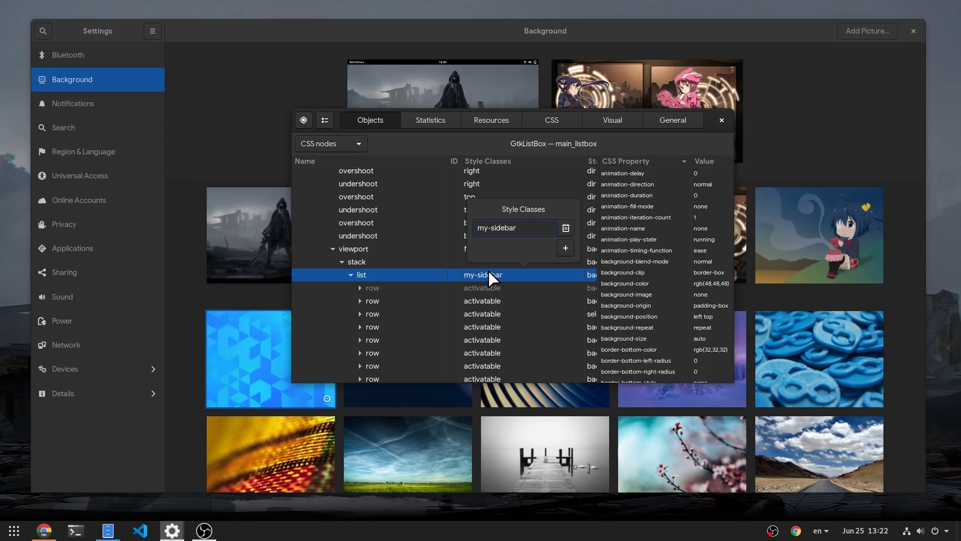
pyautogui.click(490, 275)
# Step: Add the custom CSS rule .my-sidebar { background: #222 }
pyautogui.click(544, 120)
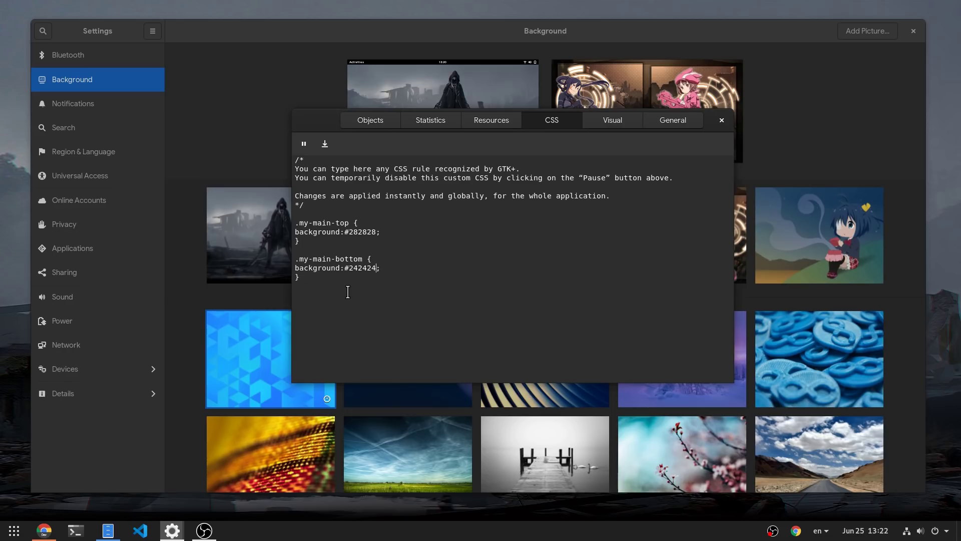
pyautogui.press('Return')
pyautogui.press('Return')
pyautogui.write('.my-sidebar { ')
pyautogui.write('background:')
pyautogui.write(' #222;')
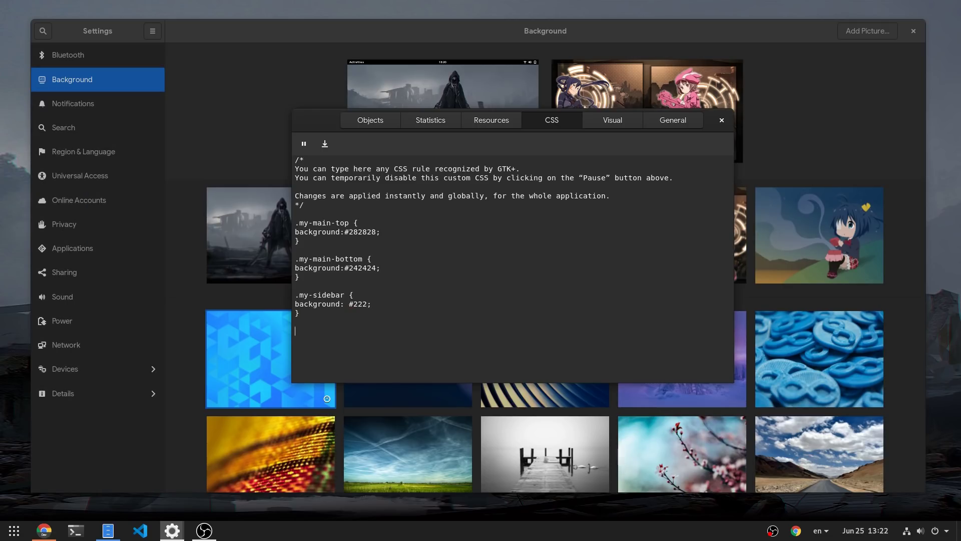
# Step: Add the style class my-left-hb to the sidebar's header bar
pyautogui.click(370, 120)
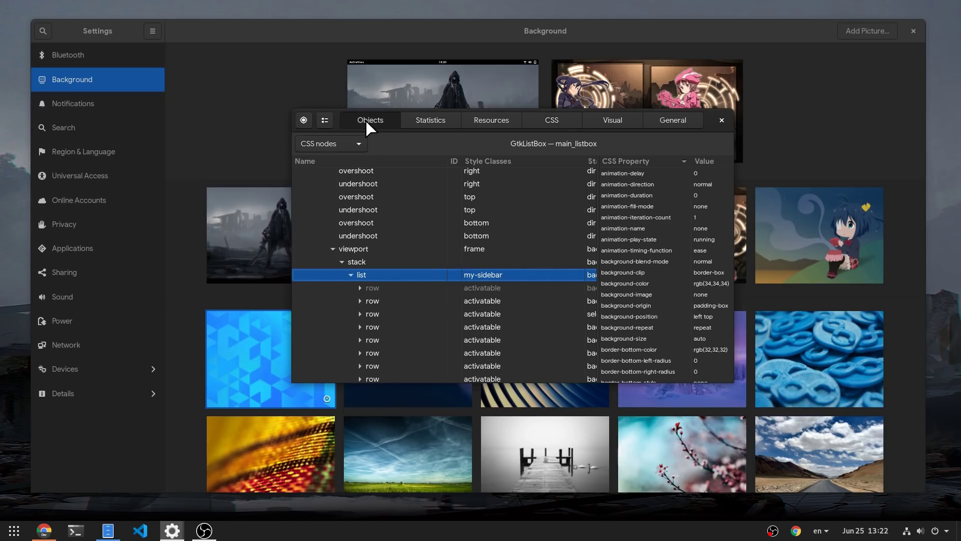
pyautogui.click(304, 120)
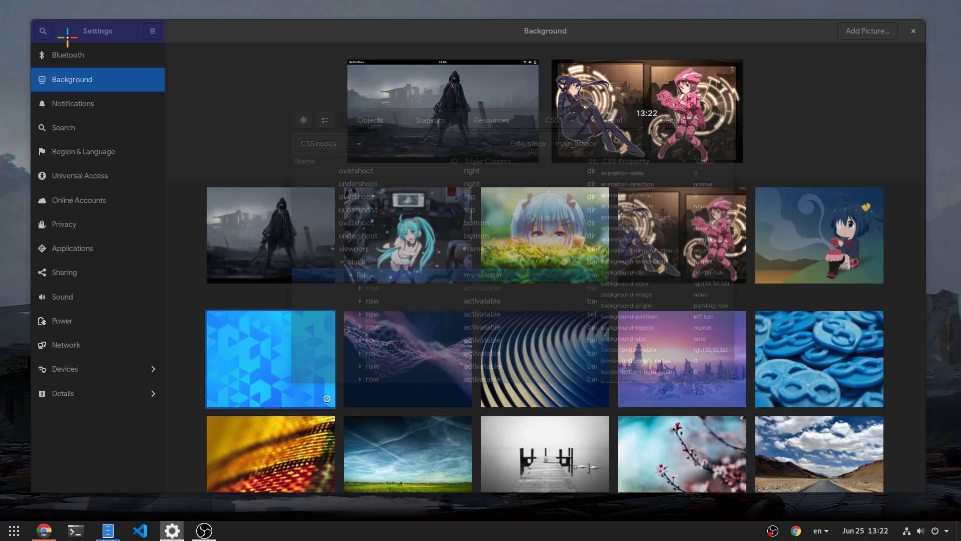
pyautogui.click(68, 39)
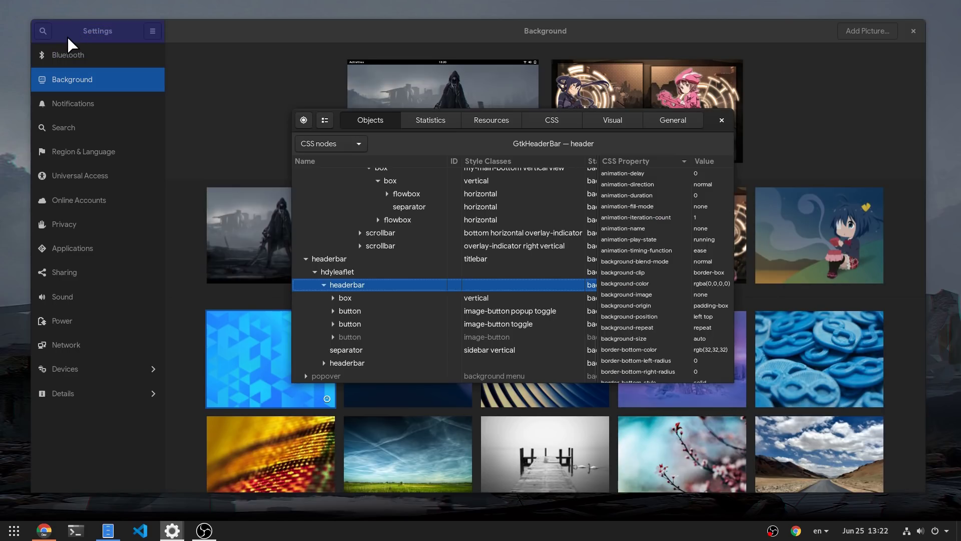
pyautogui.click(506, 284)
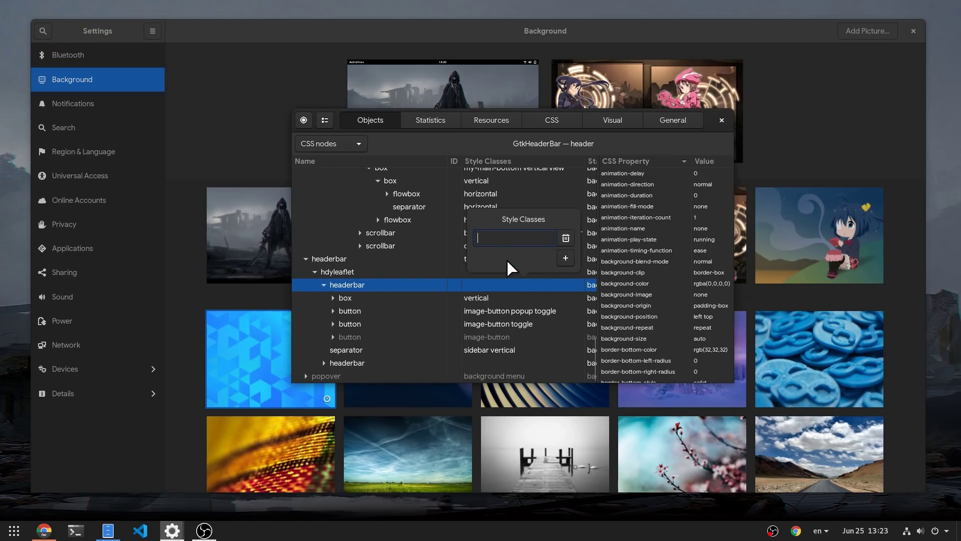
pyautogui.write('my-left-header')
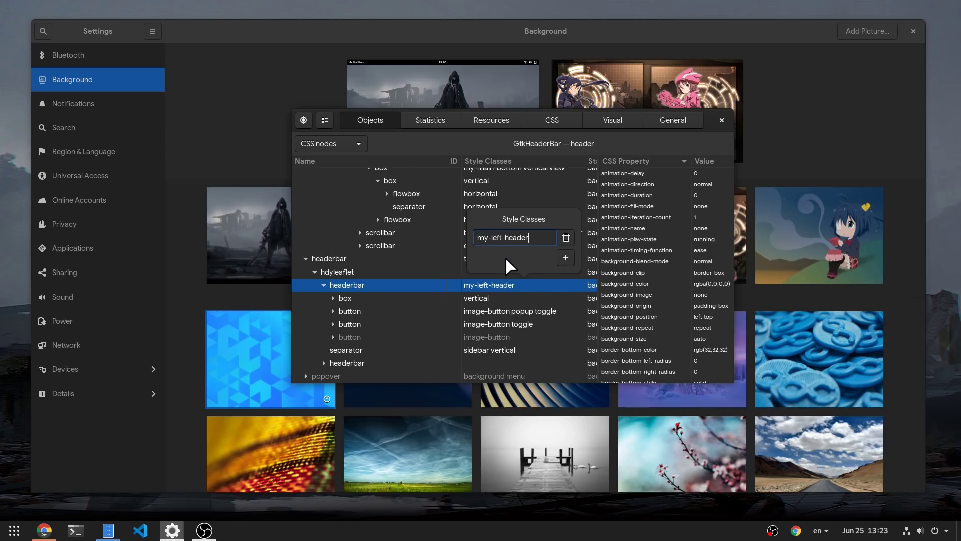
pyautogui.press('BackSpace')
pyautogui.press('BackSpace')
pyautogui.press('BackSpace')
pyautogui.press('BackSpace')
pyautogui.press('BackSpace')
pyautogui.click(495, 282)
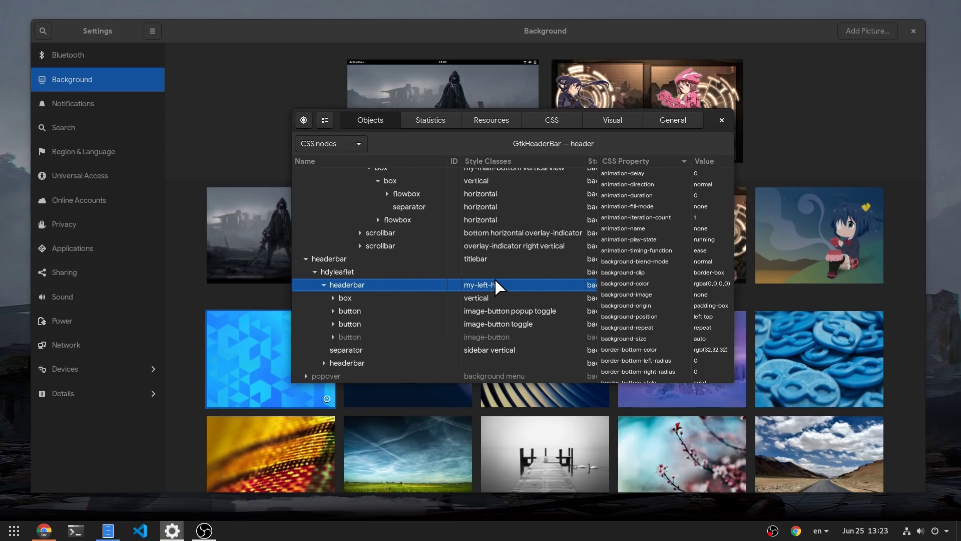
# Step: Add the CSS rule .my-left-hb with background #222, border none and box-shadow none
pyautogui.click(550, 121)
pyautogui.write('.')
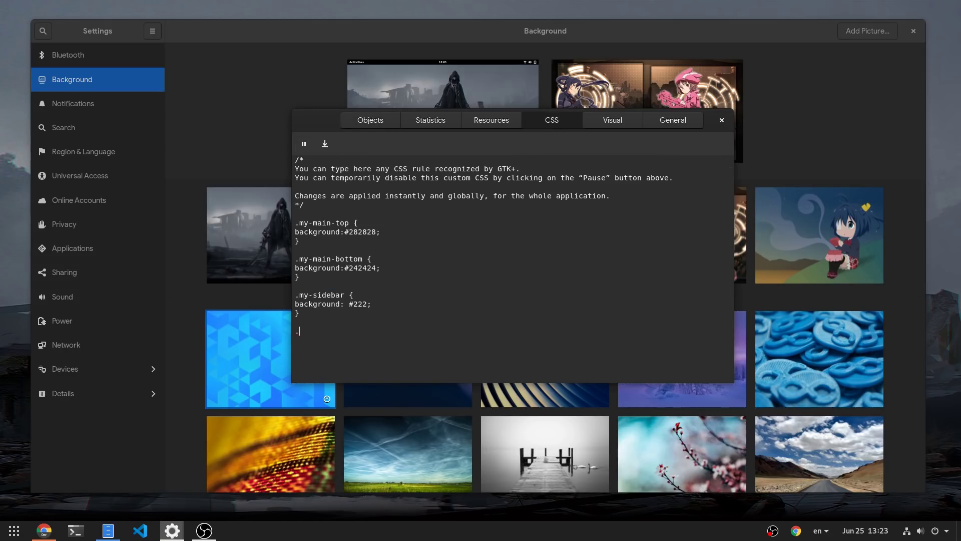
pyautogui.write('my-left')
pyautogui.write('-hb { ')
pyautogui.write('background: #')
pyautogui.write('222')
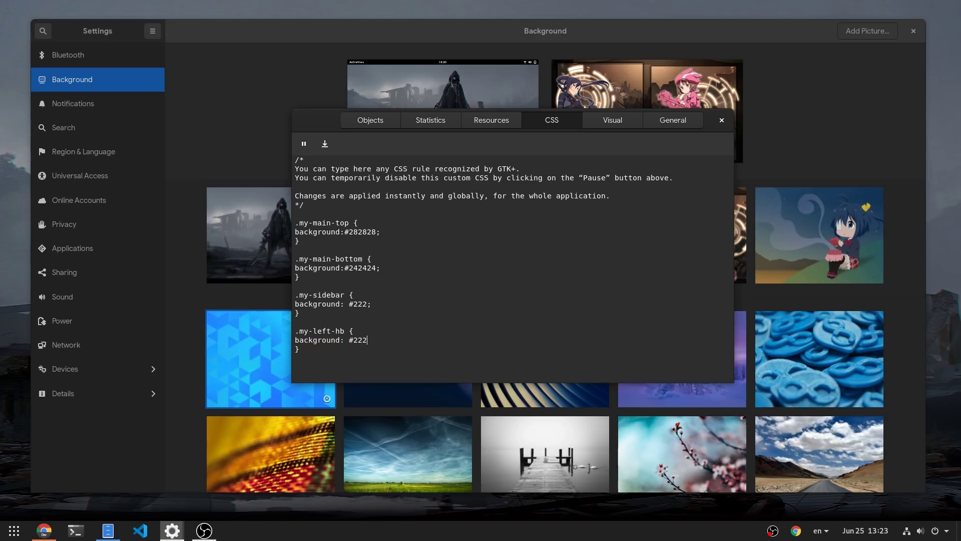
pyautogui.write('; bo')
pyautogui.write('rder: none; ')
pyautogui.write('box-shadow')
pyautogui.write(': none;')
pyautogui.press('Down')
pyautogui.press('Return')
pyautogui.press('Return')
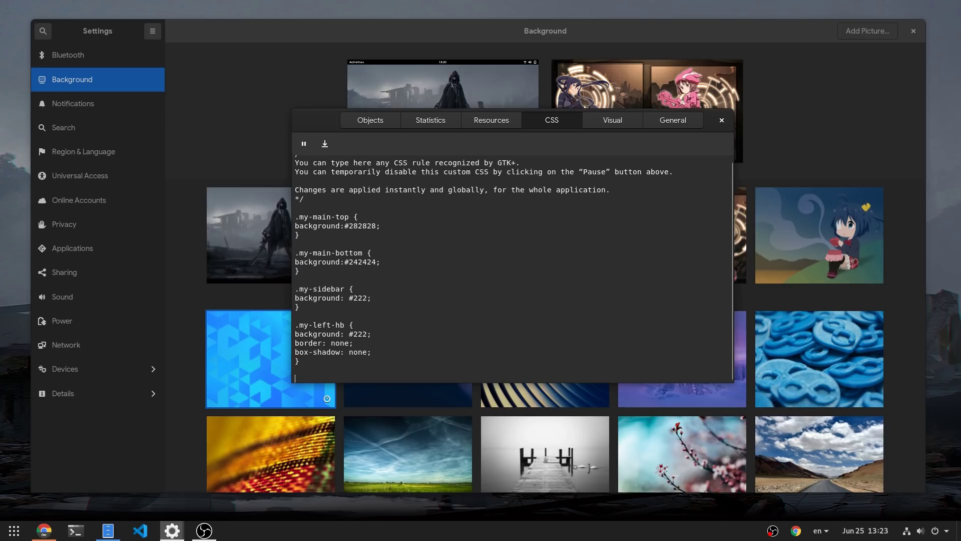
# Step: Add the style class my-right-hb to the Background panel's header bar
pyautogui.click(369, 119)
pyautogui.click(304, 120)
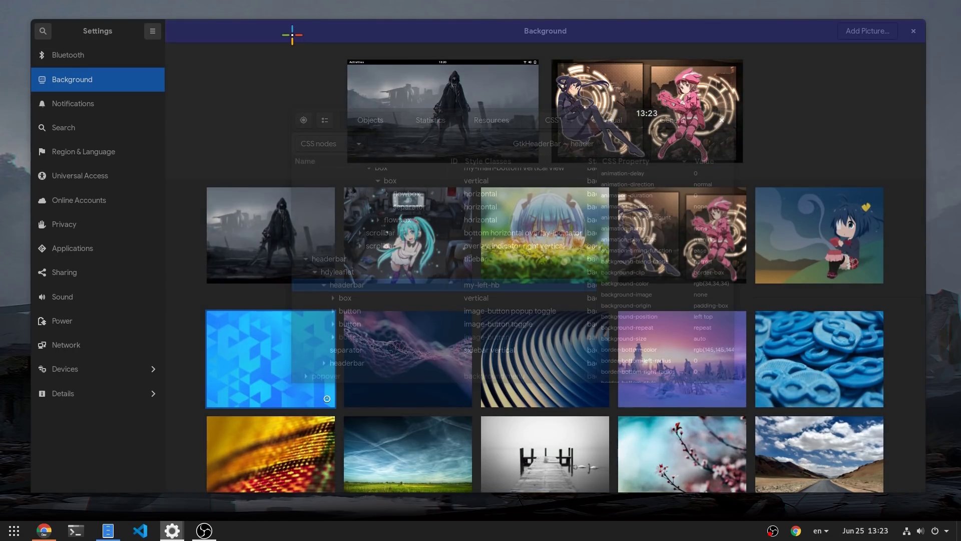
pyautogui.click(292, 34)
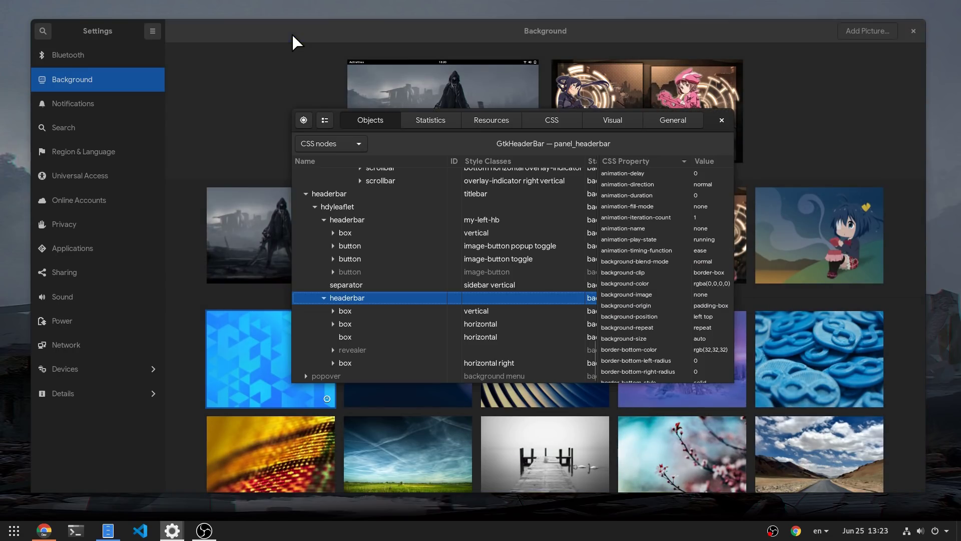
pyautogui.click(506, 299)
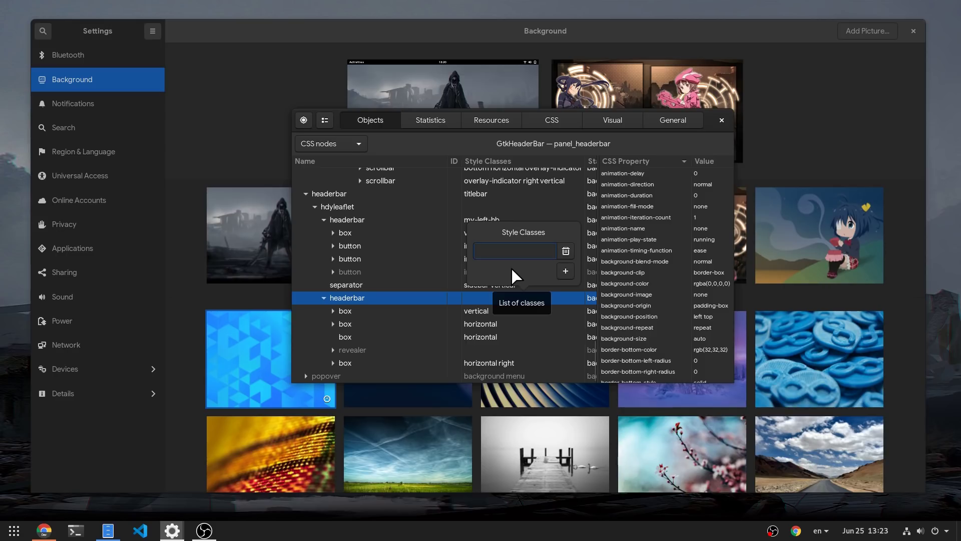
pyautogui.write('my-right-hb')
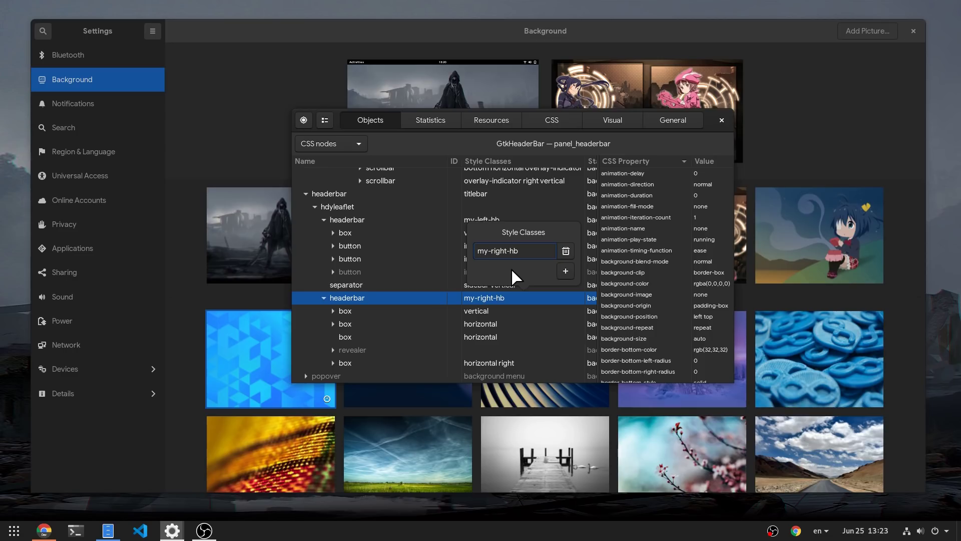
pyautogui.press('Escape')
# Step: Copy the .my-left-hb rule and rename the copy's selector to .my-right-hb
pyautogui.click(546, 119)
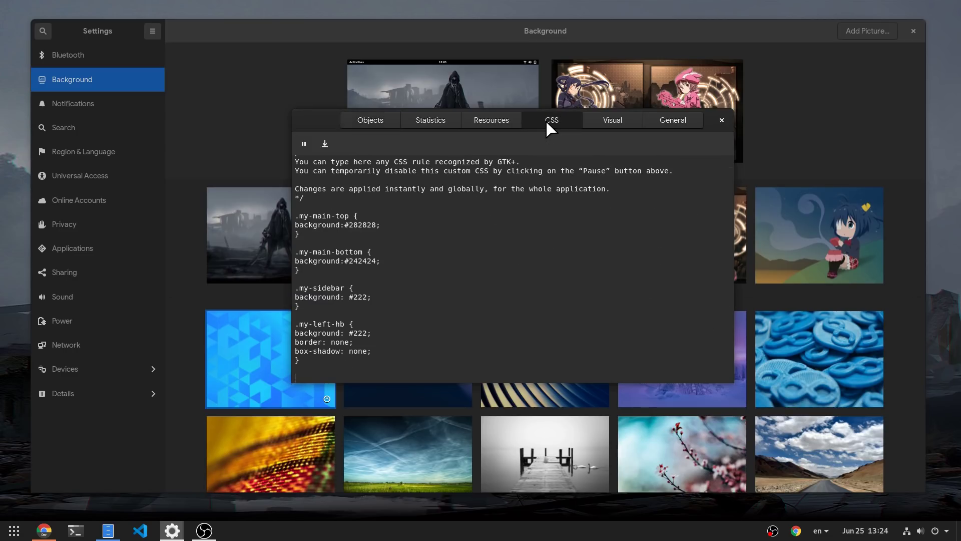
pyautogui.moveTo(322, 358); pyautogui.dragTo(276, 321)
pyautogui.hotkey('ctrl', 'c')
pyautogui.click(303, 357)
pyautogui.press('Return')
pyautogui.press('Return')
pyautogui.hotkey('ctrl', 'v')
pyautogui.doubleClick(321, 342)
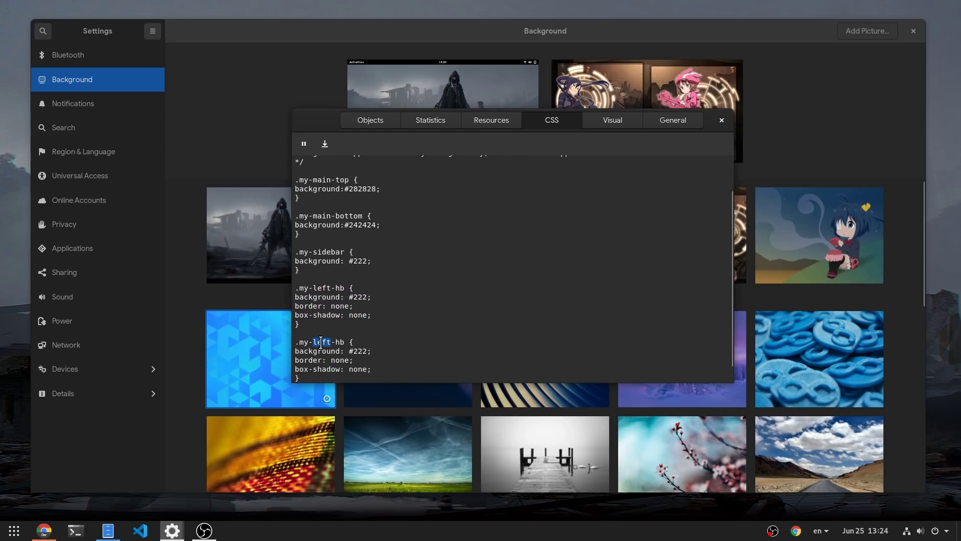
pyautogui.write('right')
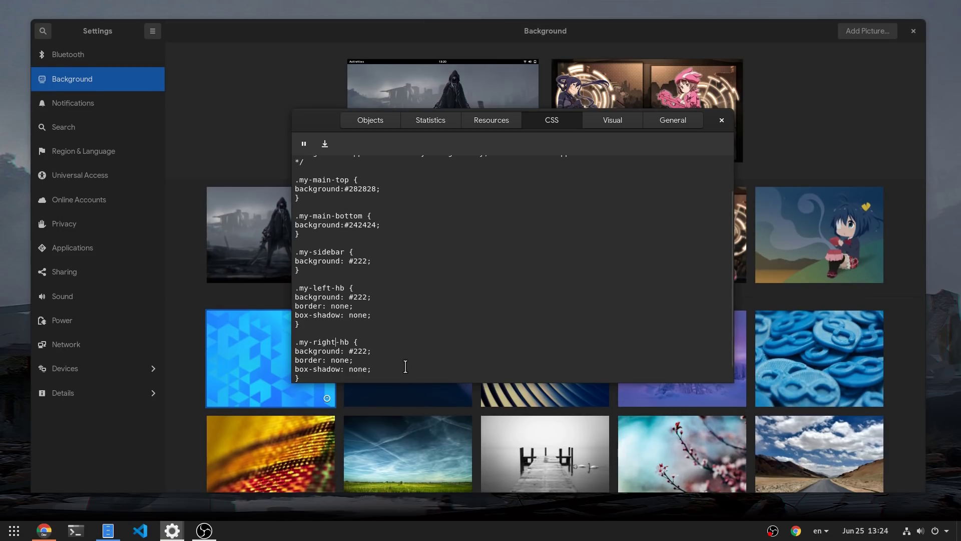